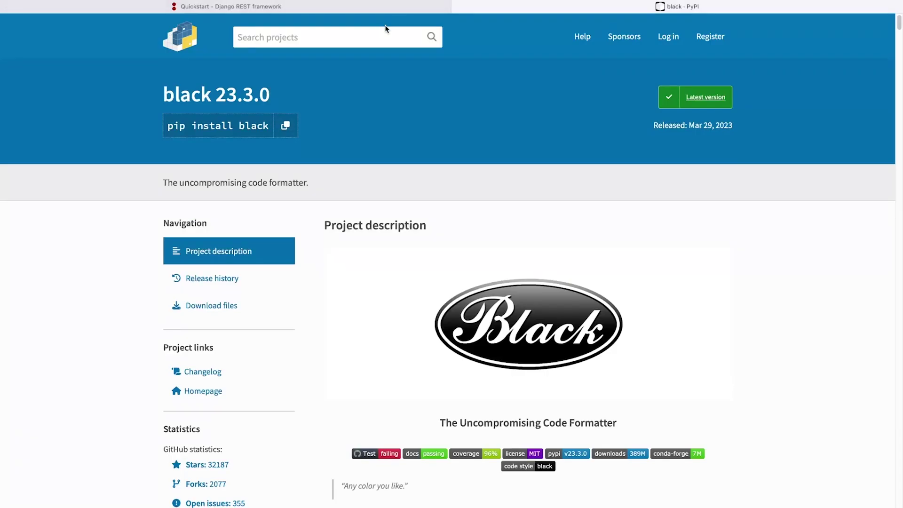
Step: Search PyPI for 'flake 8' so flake8 6.0.0 appears as the top result
left_click(369, 36)
type("flake8")
key("BackSpace")
key("BackSpace")
key("BackSpace")
type("ke8")
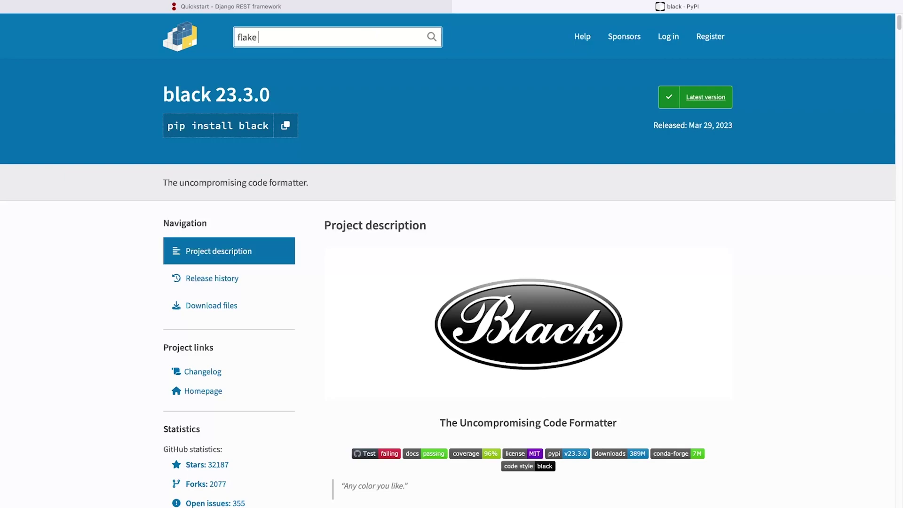
key("Return")
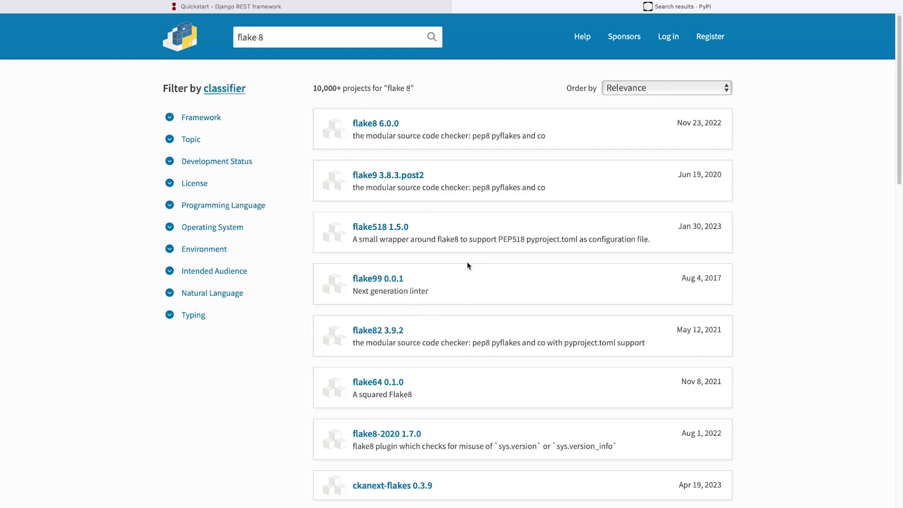
scroll(473, 269, "down", 2)
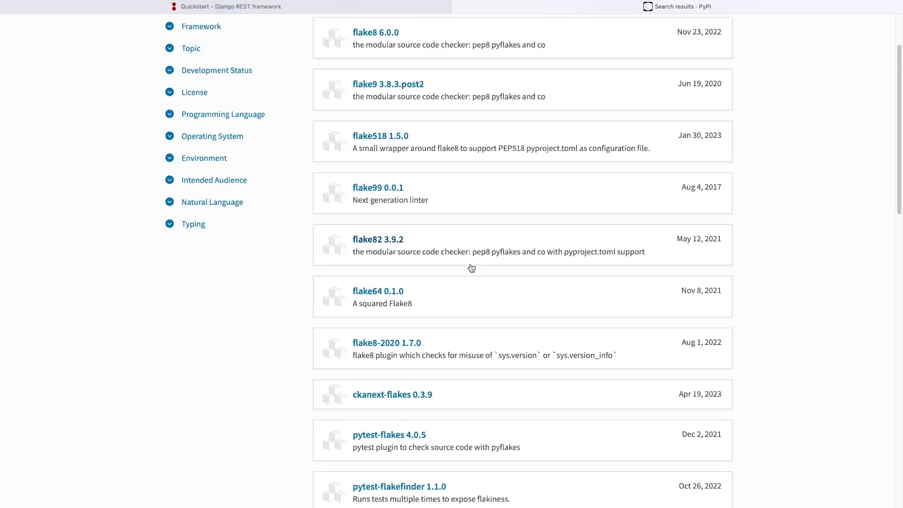
scroll(472, 276, "up", 2)
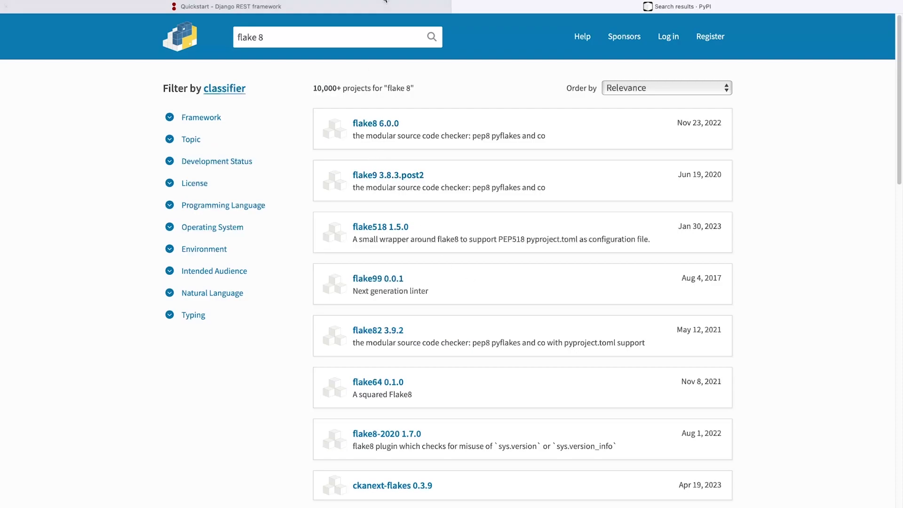
Step: Begin a new web search for flake8 from Safari's address bar
key("super+l")
type("p")
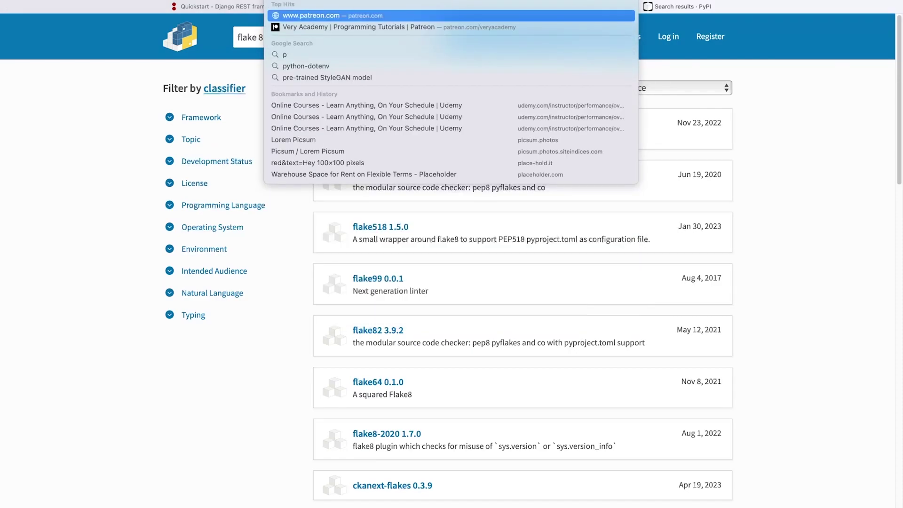
type("flake")
key("BackSpace")
key("BackSpace")
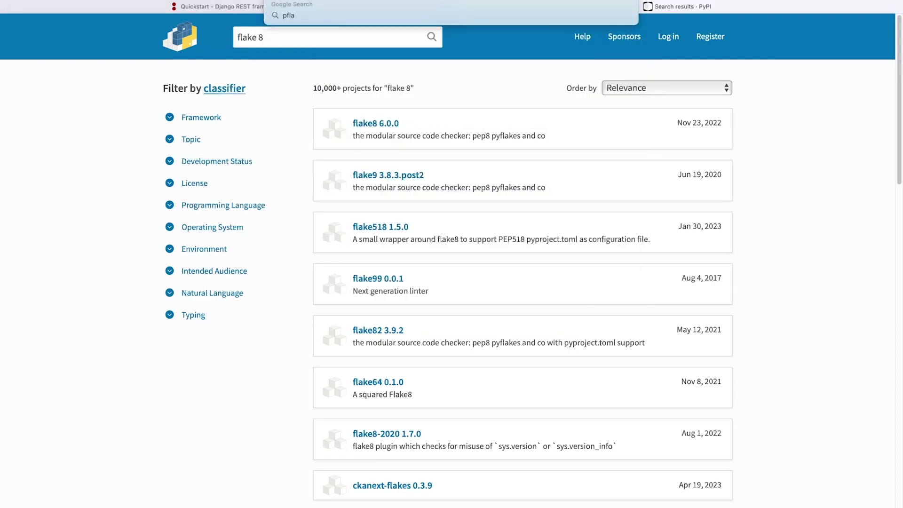
key("BackSpace")
key("BackSpace")
key("BackSpace")
type("k")
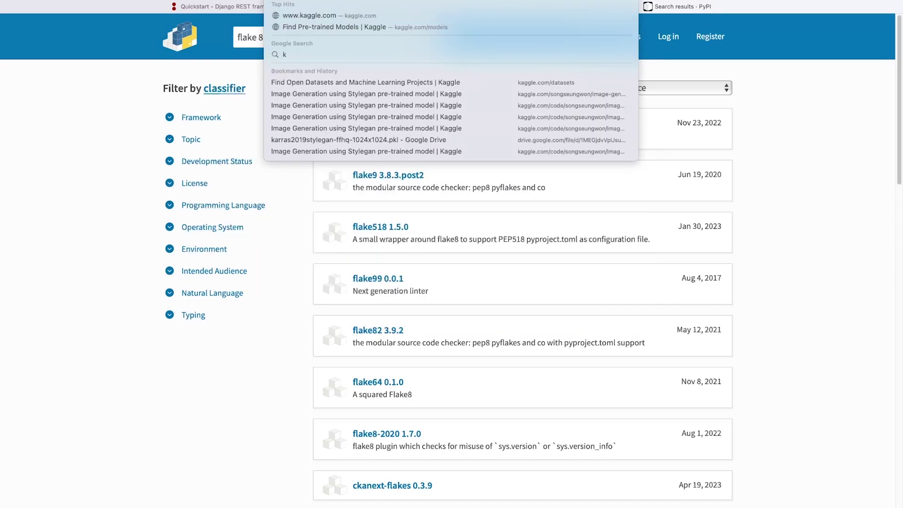
type("flake 8")
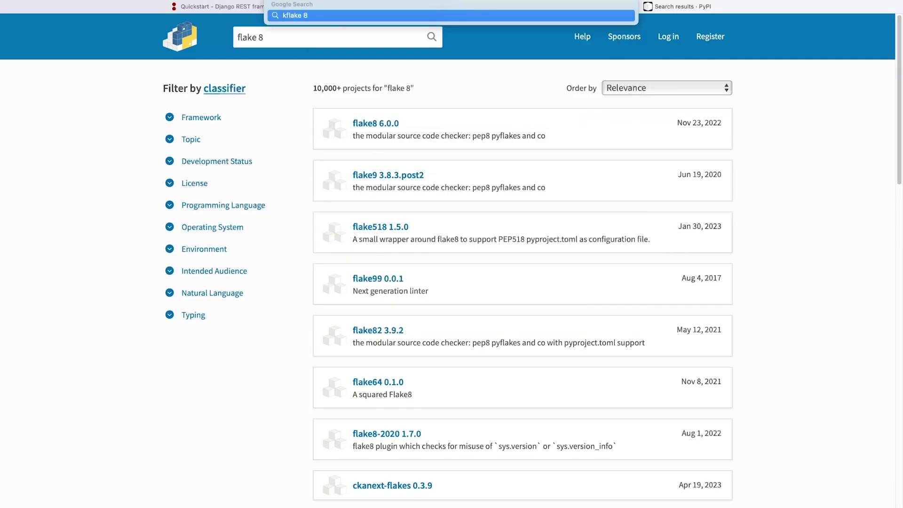
Step: Google 'kflake 8', open the flake8.pycqa.org docs, and select 'python -m pip install flake8'
key("Return")
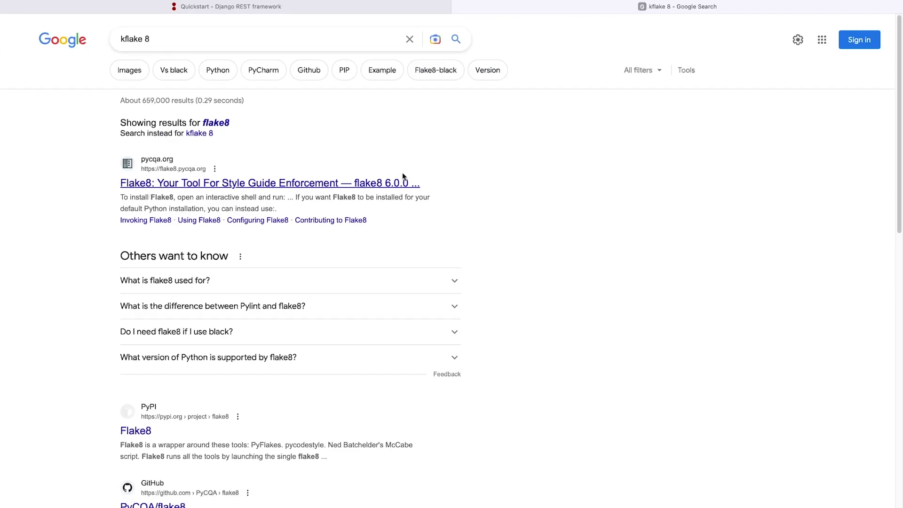
left_click(391, 186)
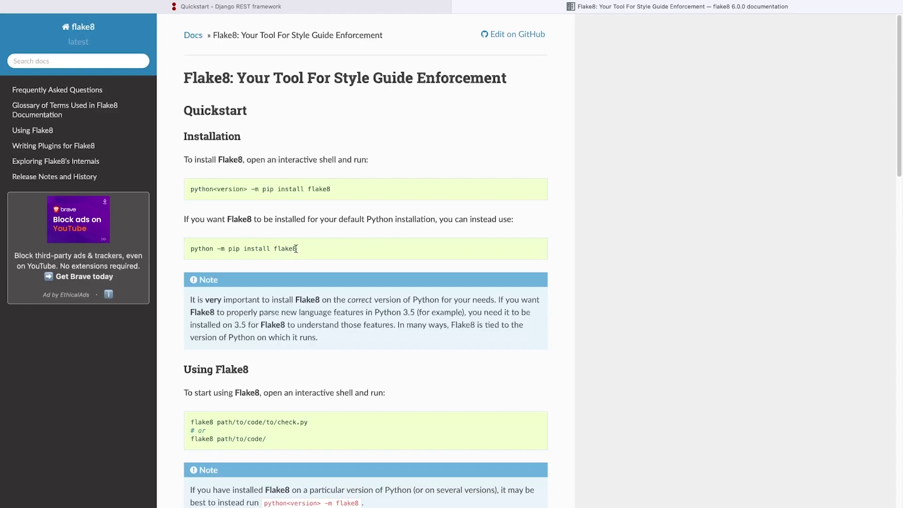
left_click_drag(297, 249, 228, 248)
key("super+c")
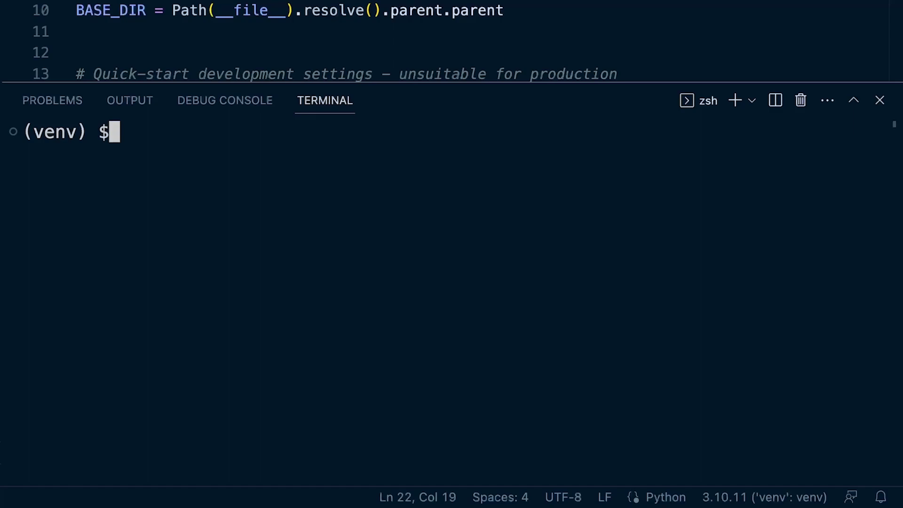
type("./")
Step: List the project folder contents with ls in the integrated terminal
key("BackSpace")
key("BackSpace")
type("ls")
key("Return")
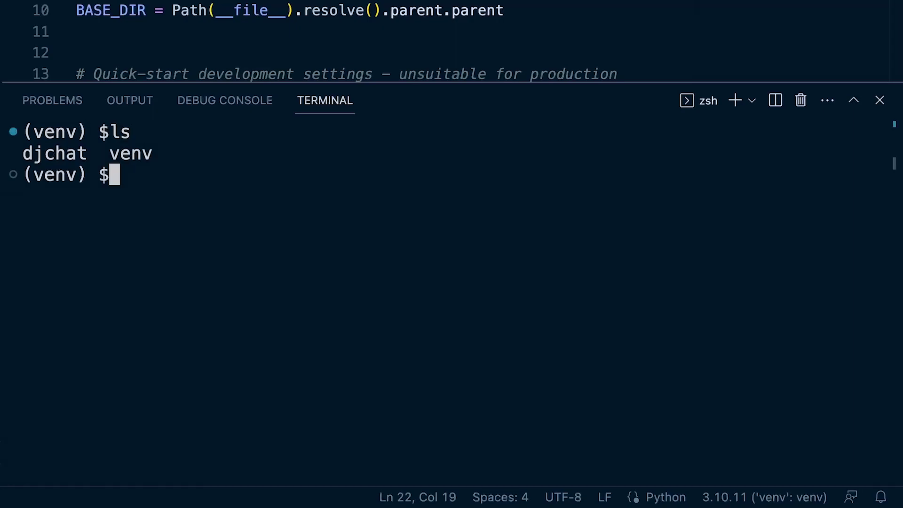
type("..")
key("BackSpace")
key("BackSpace")
type("cd ../")
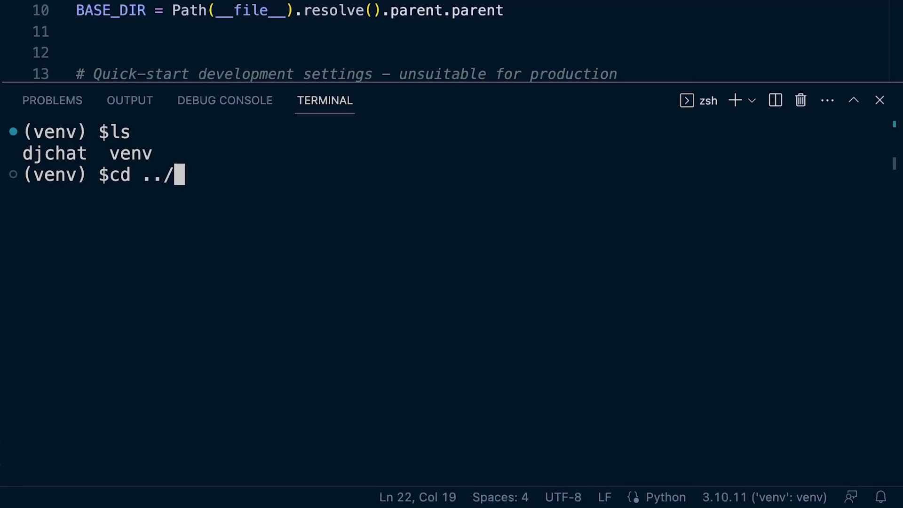
key("BackSpace")
key("BackSpace")
key("BackSpace")
key("BackSpace")
key("BackSpace")
key("BackSpace")
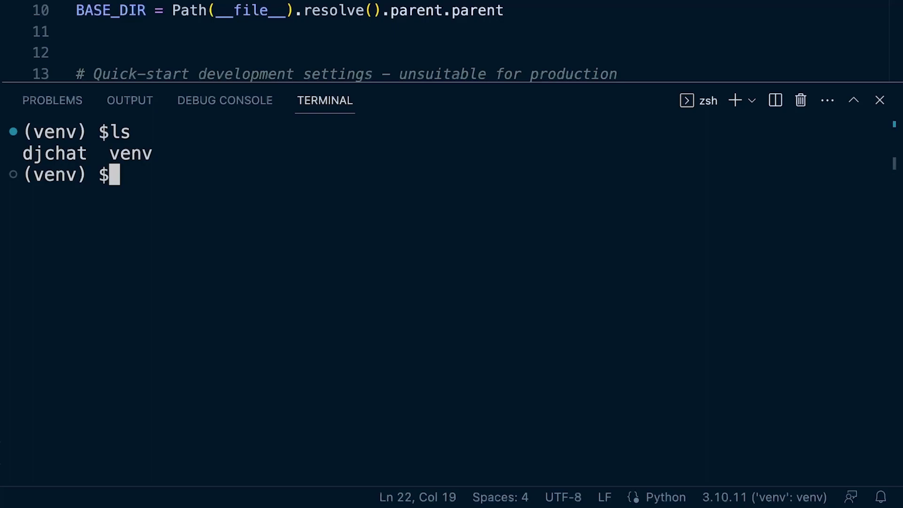
type("./ve")
Step: Run ./venv/bin/activate to activate the virtual environment
key("Tab")
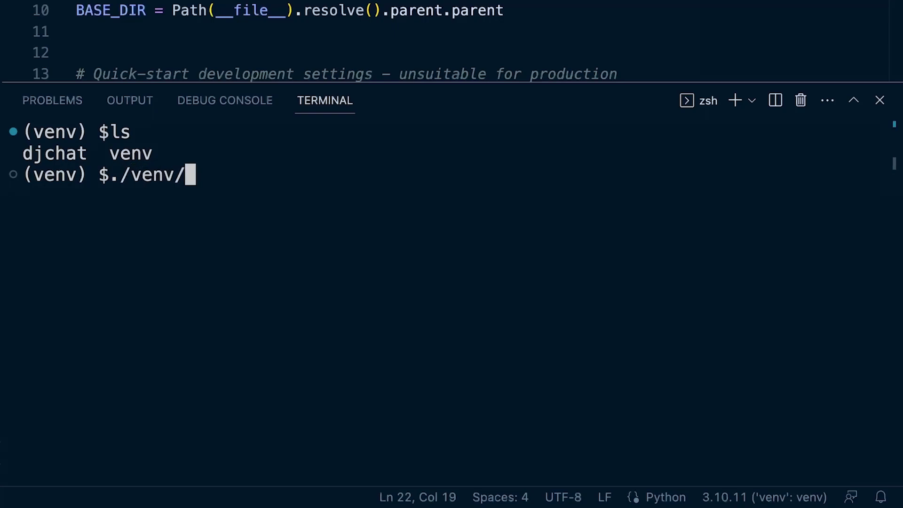
type("b")
key("Tab")
type("a")
key("Tab")
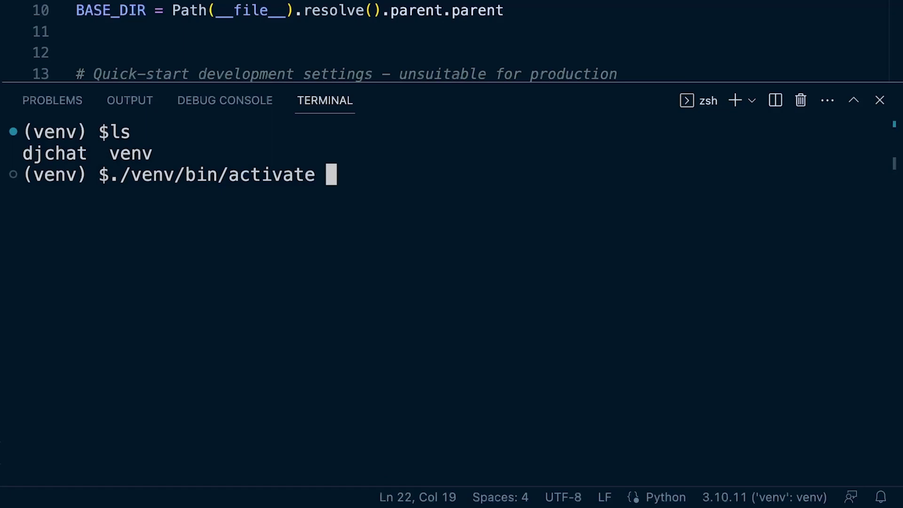
key("Return")
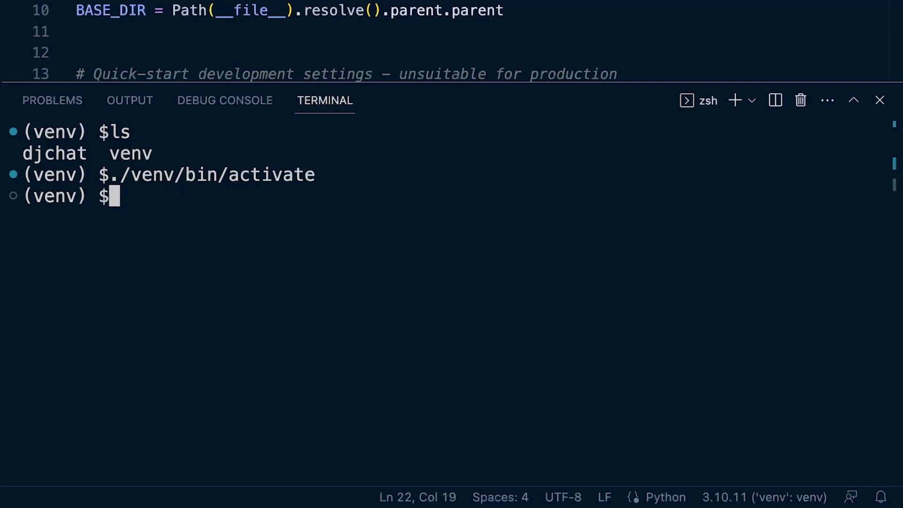
type("ch")
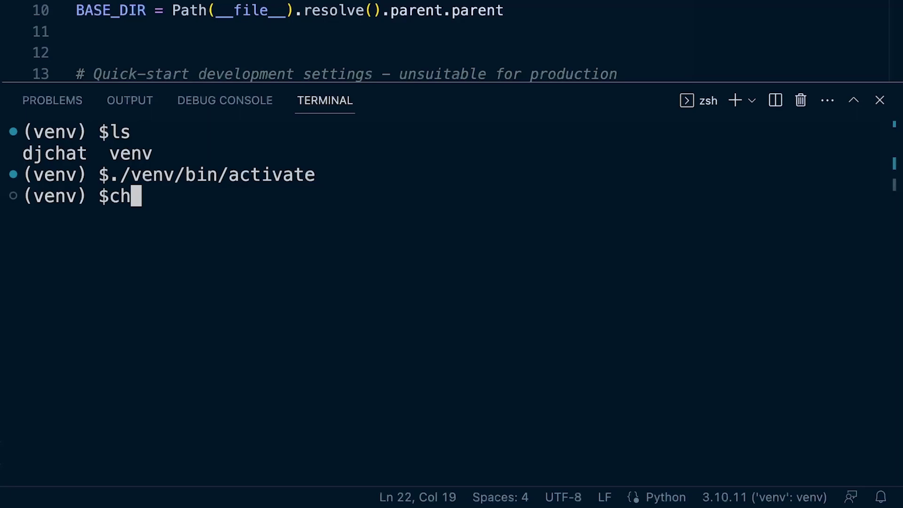
type("mod u_x ./v")
Step: Start a chmod command on the ./venv/bin/activate script
key("Tab")
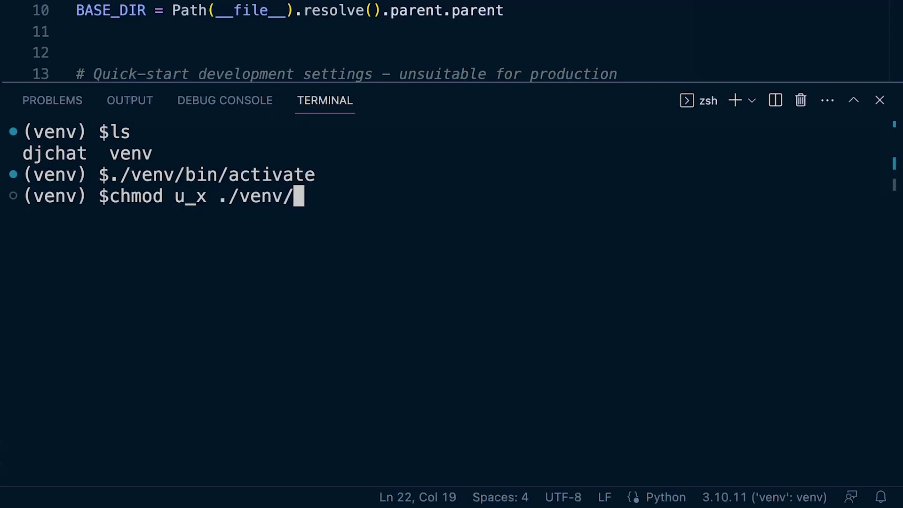
type("b")
key("Tab")
type("a")
key("Tab")
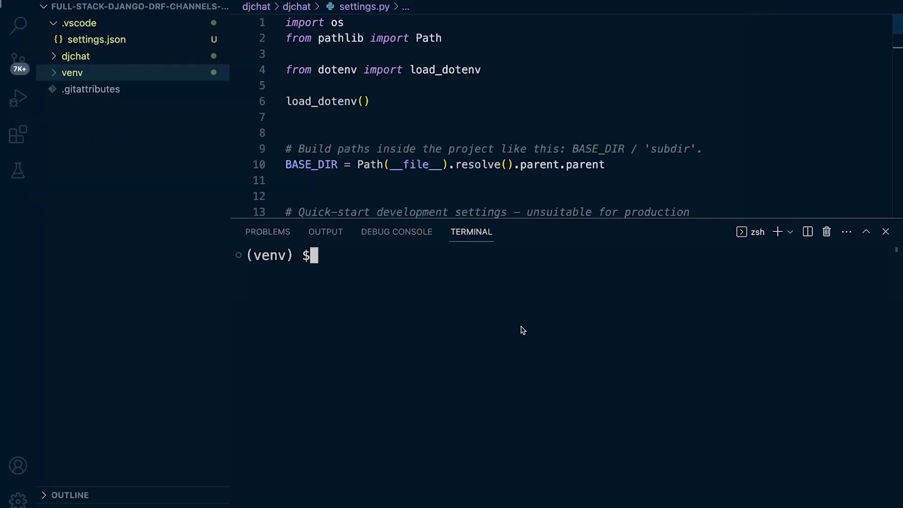
Step: Install flake8 into the venv with the pasted pip command, then clear the terminal
key("super+v")
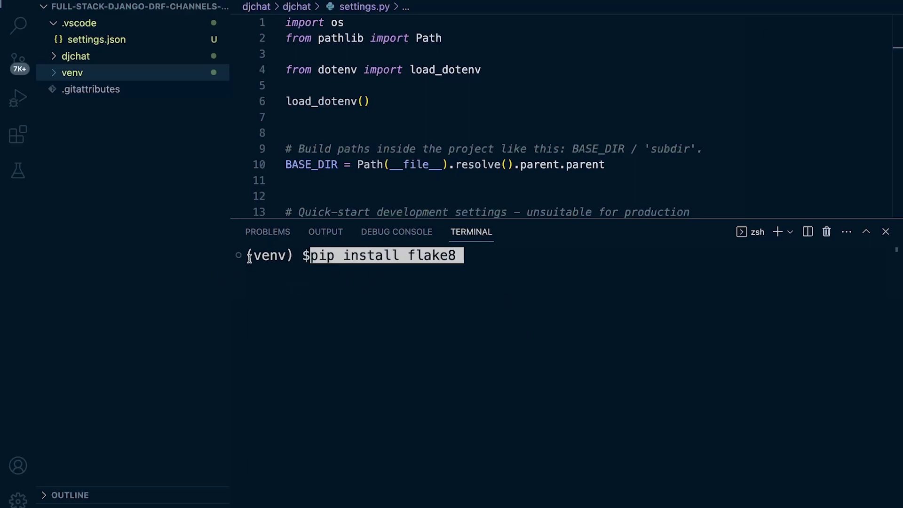
left_click_drag(247, 255, 293, 259)
left_click(488, 258)
key("Return")
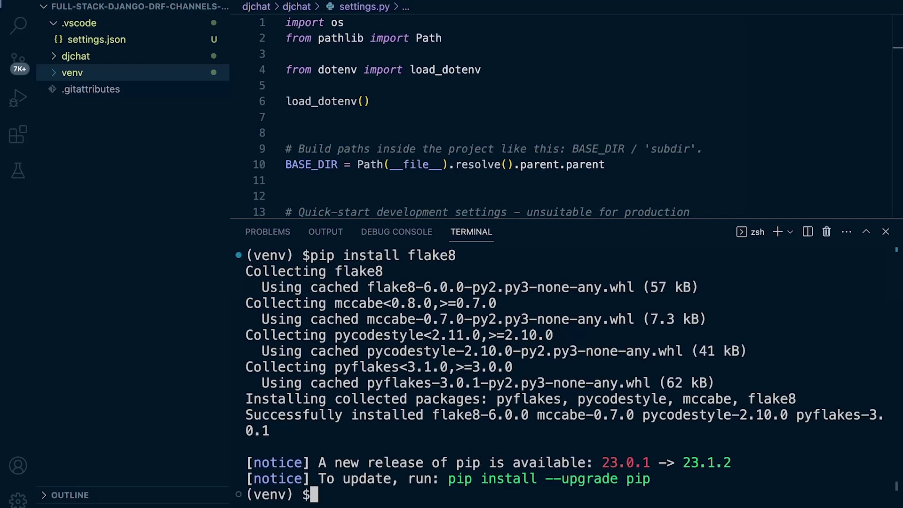
key("super+k")
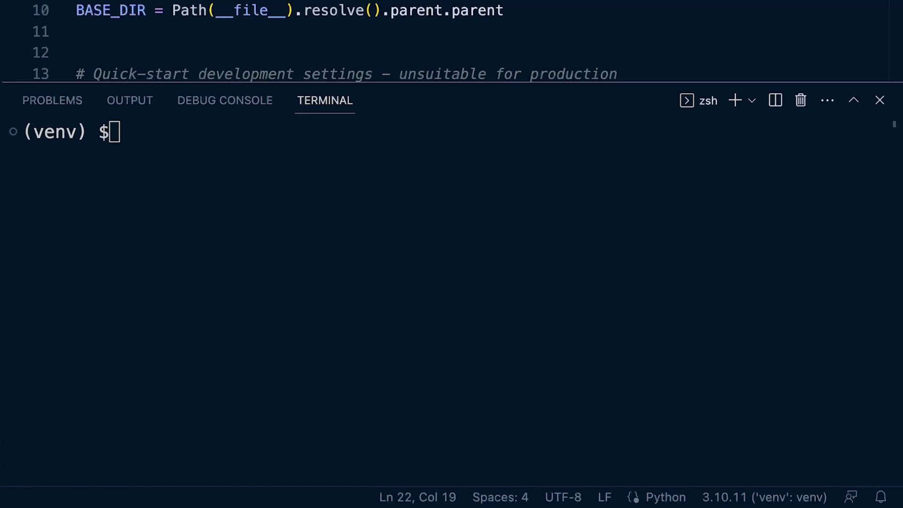
Step: Close the terminal and paste a new linting setting into .vscode/settings.json
left_click(452, 282)
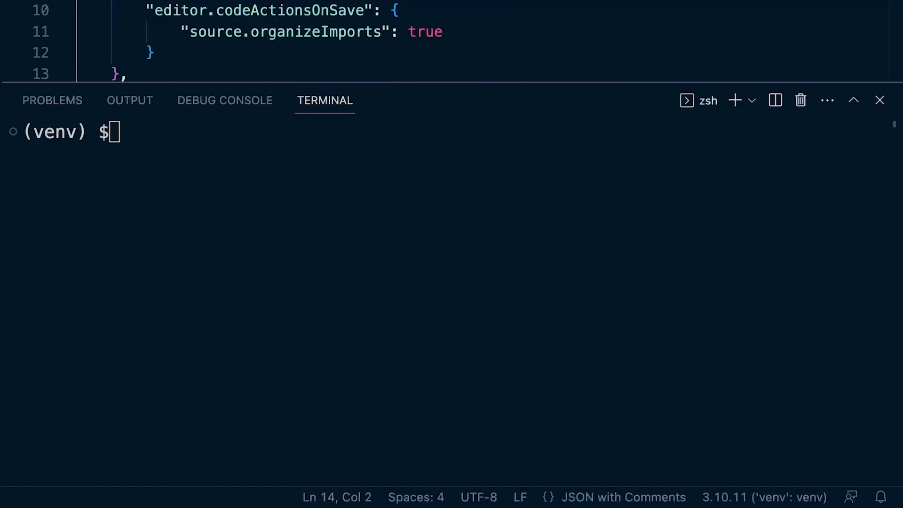
key("ctrl+j")
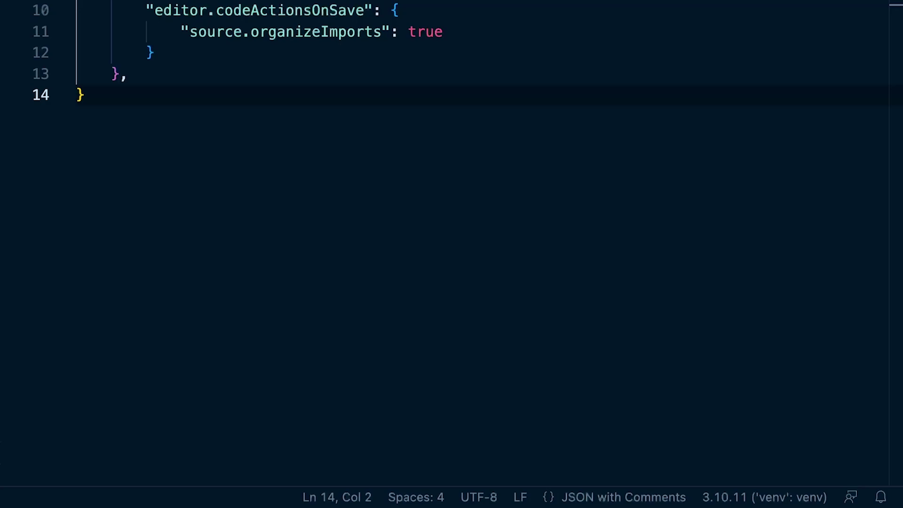
key("Up")
key("Up")
key("Up")
key("End")
key("Return")
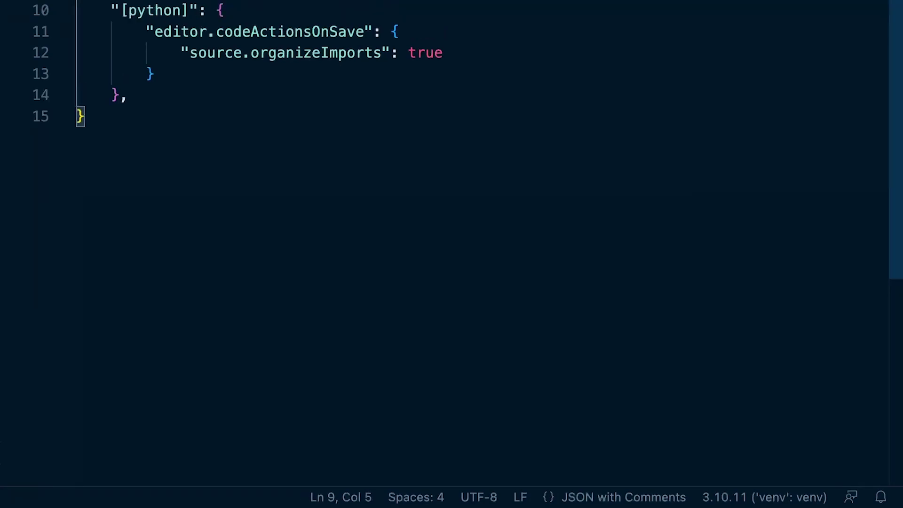
type("\"python.linting.enabled\": true,")
key("Return")
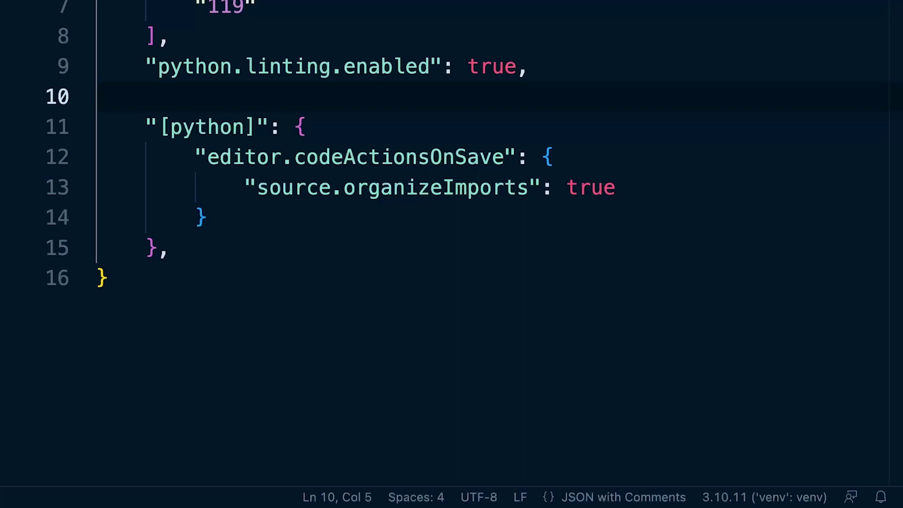
Step: Add "python.linting.lintOnSave": true below the linting enabled line
key("Up")
key("End")
key("Return")
type("\"python.linting.lintOnSave\": true,")
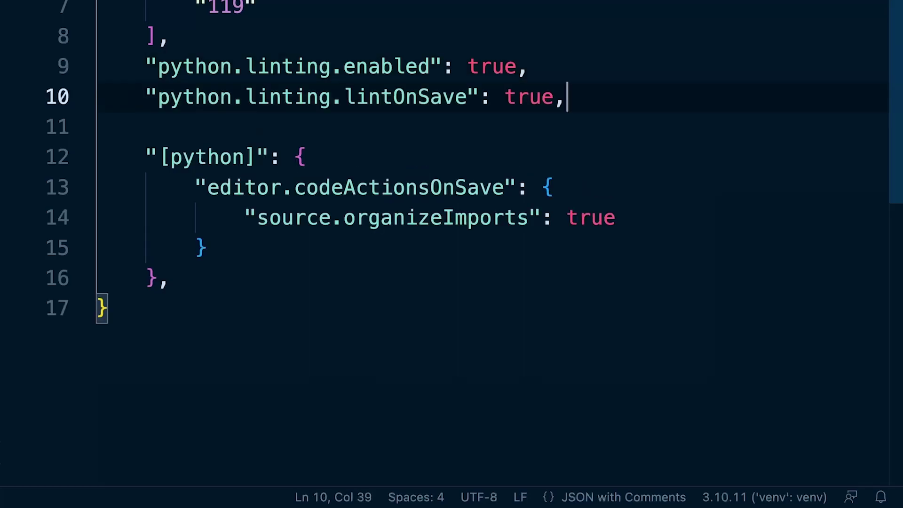
key("Delete")
key("Return")
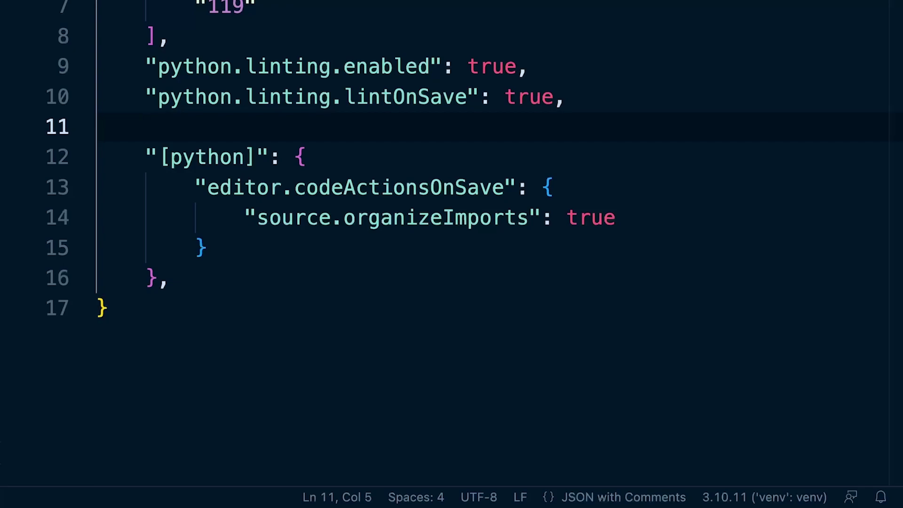
Step: Add "python.linting.flake8Enabled": true and dismiss the Flake8 notification
key("Up")
key("End")
key("Return")
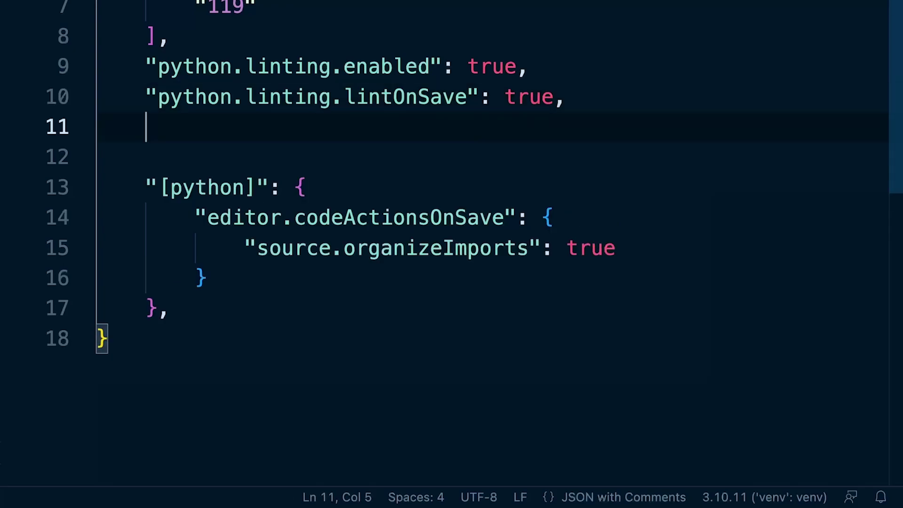
type("\"python.linting.flake8Enabled\": true,")
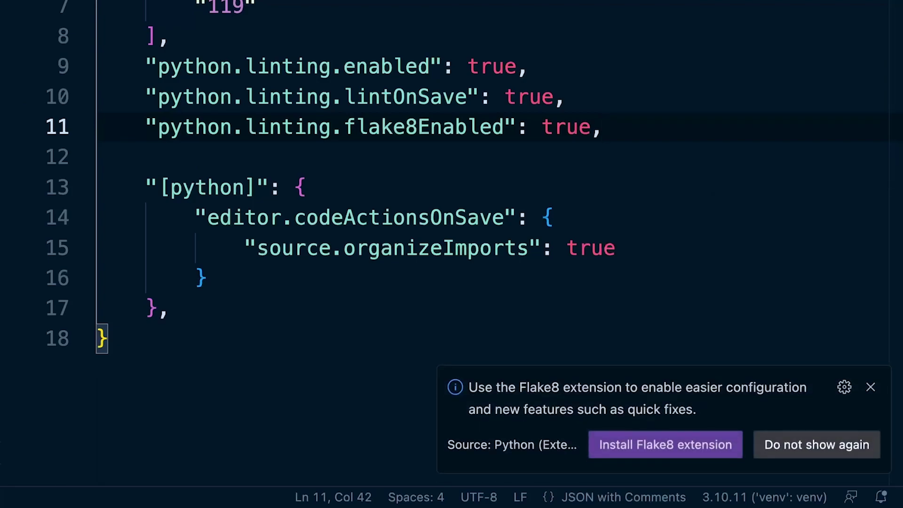
key("Escape")
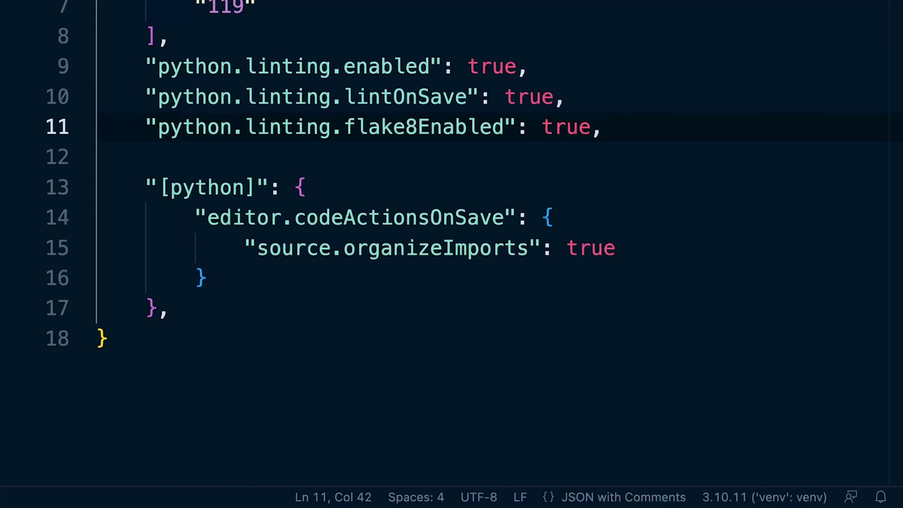
Step: Add "python.linting.flake8Args": ["--max-line-length", "119"] below flake8Enabled
key("Down")
key("Return")
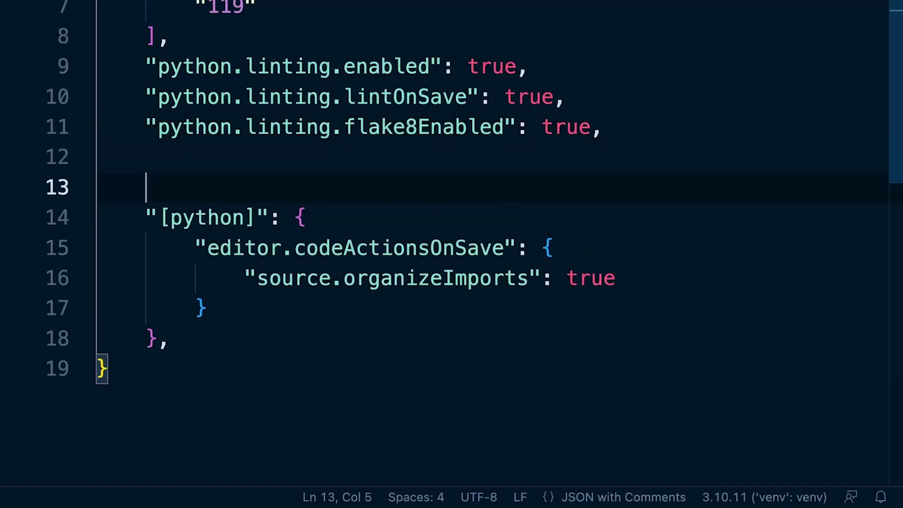
type("\"python.linting.flake8Args\": [         \"--max-line-length\",         \"119\",     ],")
key("Delete")
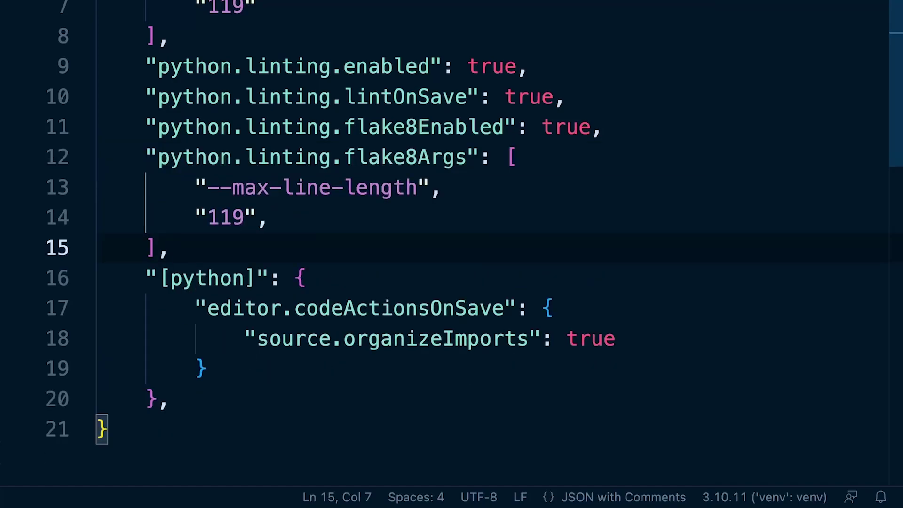
Step: Review the linting settings and the new flake8Args block by selecting them
key("shift+Up")
key("shift+Up")
key("shift+Up")
key("shift+Up")
key("shift+Up")
key("shift+Up")
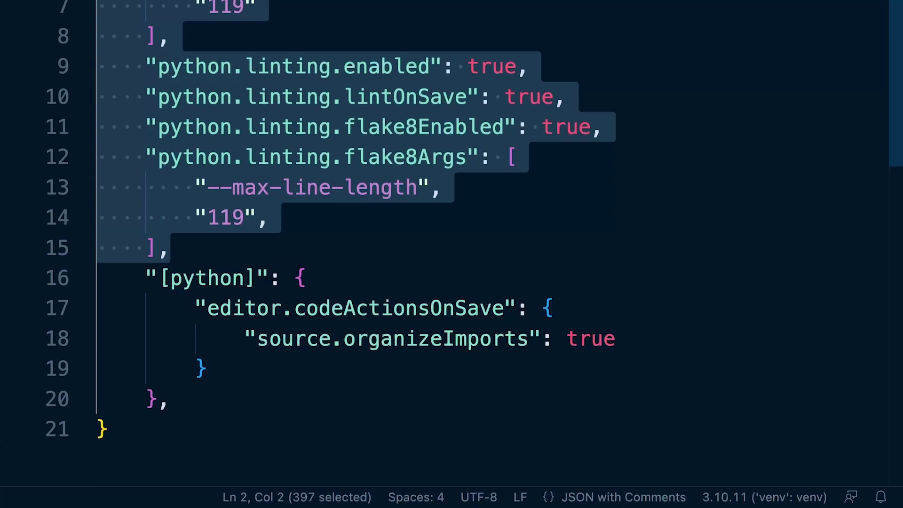
key("shift+Down")
key("shift+Down")
key("shift+Down")
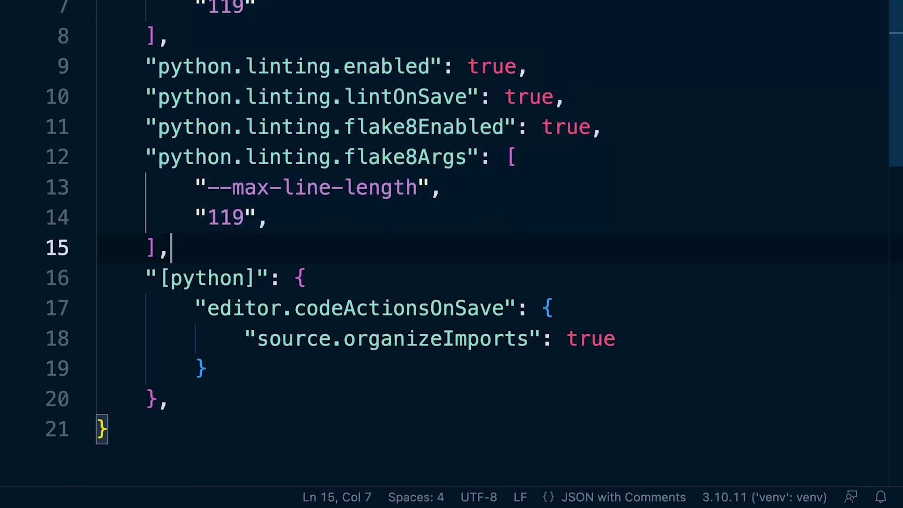
left_click_drag(344, 156, 451, 248)
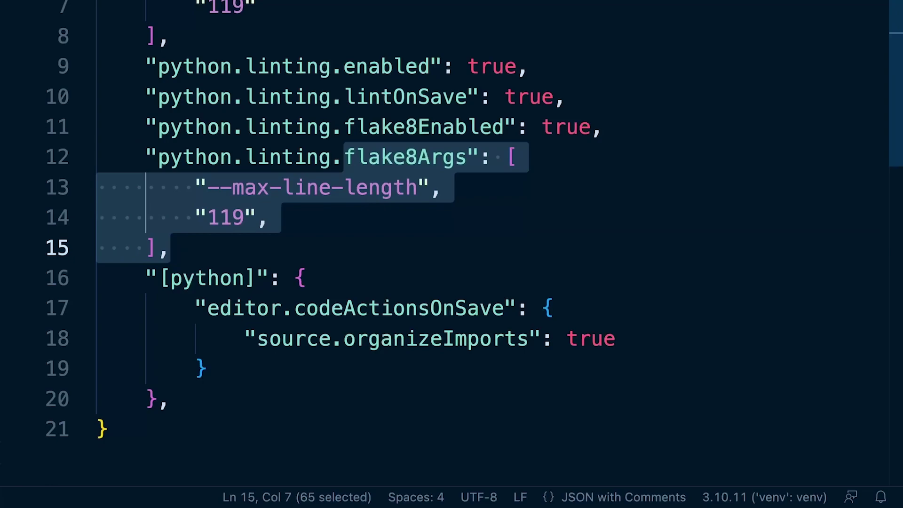
key("Escape")
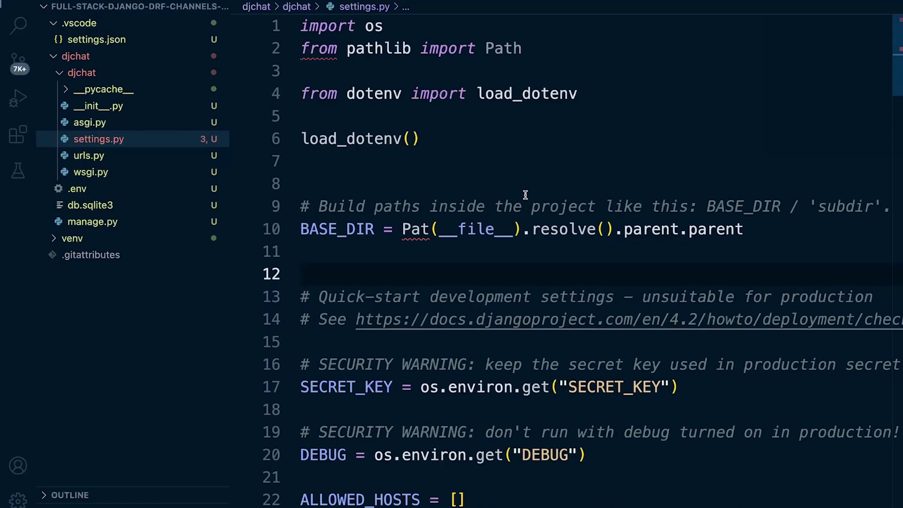
Step: Inspect flake8's F821 undefined-name warning on Pat in settings.py line 10
left_click(475, 168)
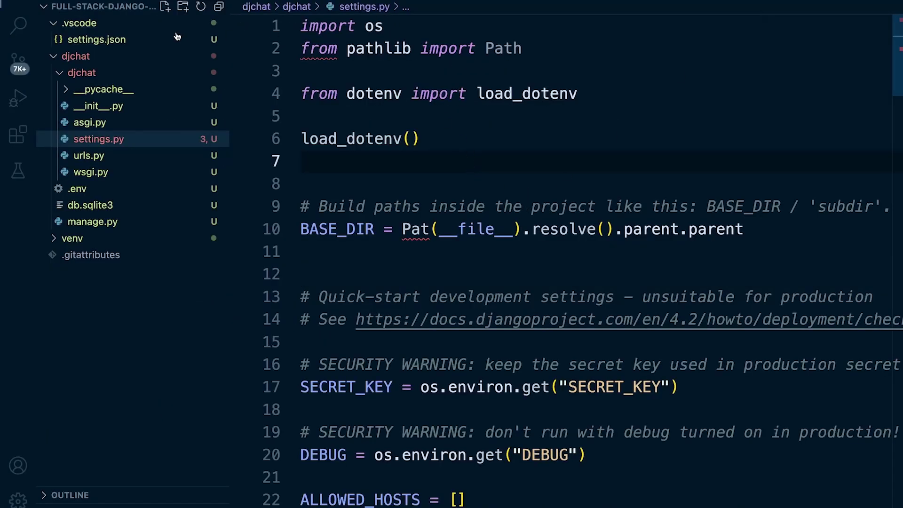
left_click(429, 230)
key("ctrl+space")
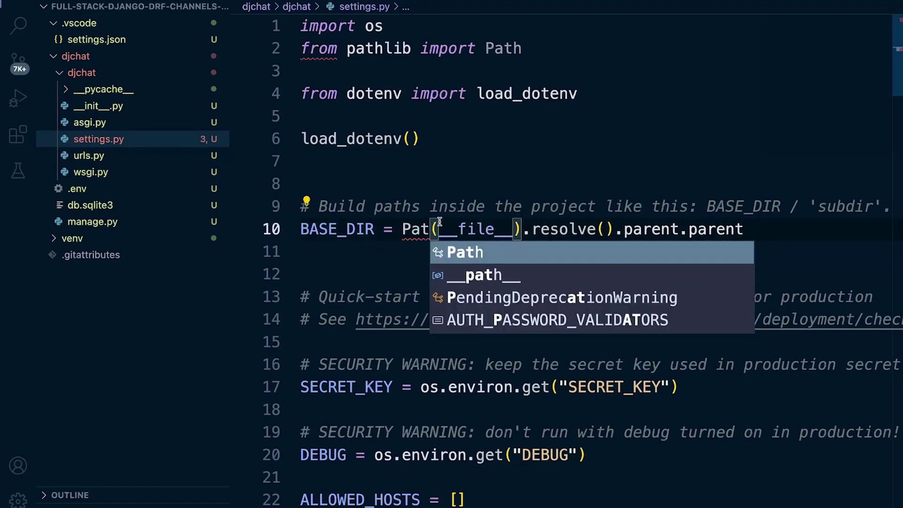
left_click(400, 252)
mouse_move(416, 229)
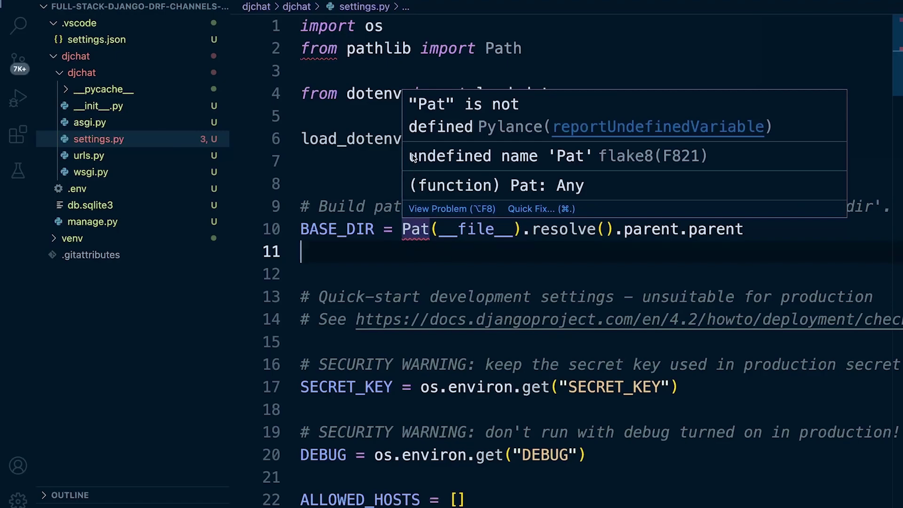
left_click_drag(409, 156, 706, 156)
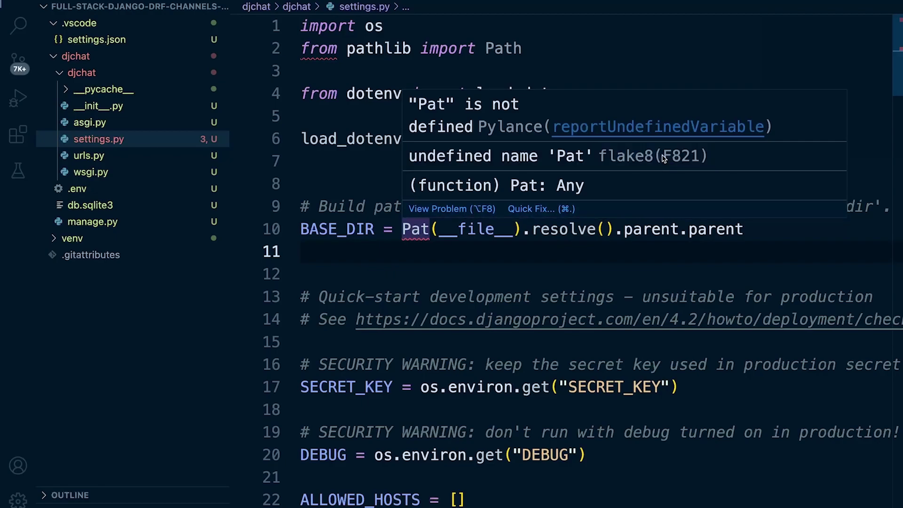
left_click_drag(662, 159, 699, 159)
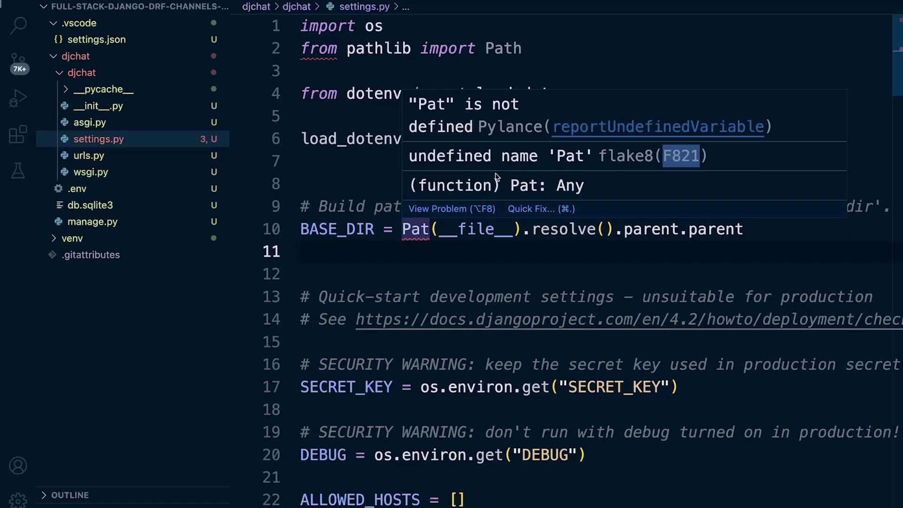
key("Escape")
Step: Correct Pat to Path on line 10, clearing the warning
left_click(430, 228)
type("h")
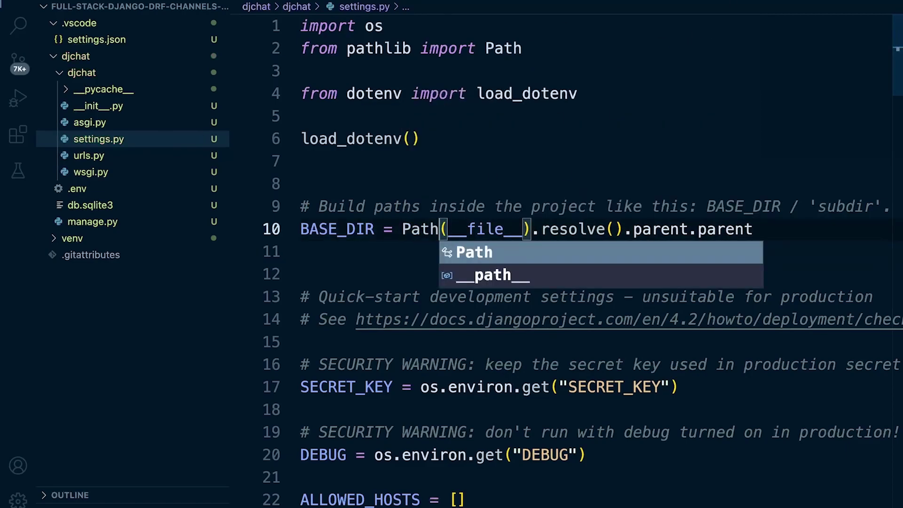
key("Escape")
key("Up")
key("Up")
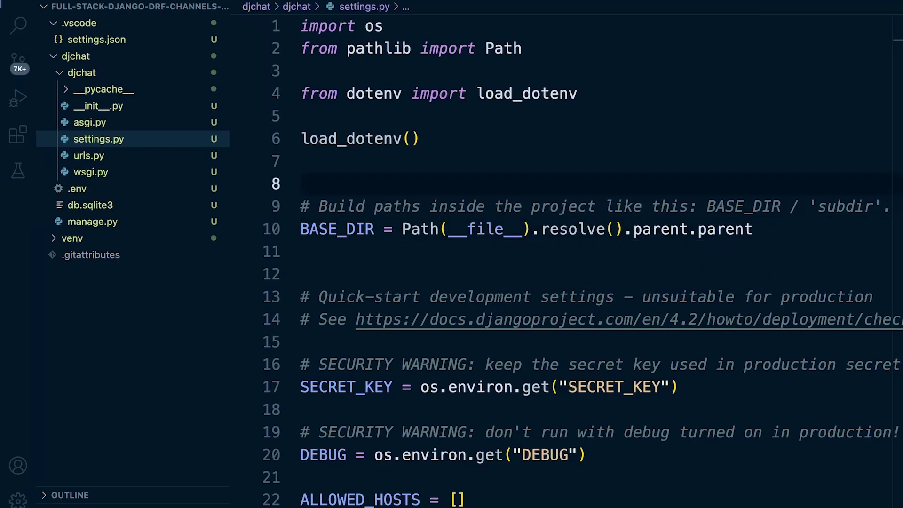